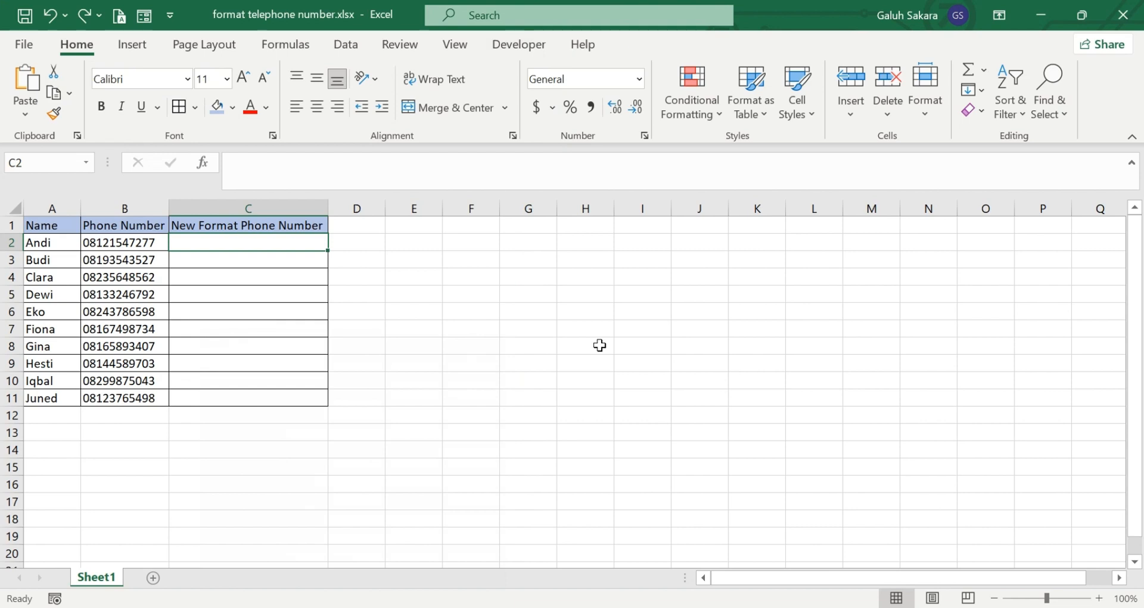
Enter the phone number from B2 into C2, hyphenated into groups of four, three and four digits.
left_click(137, 221)
left_click(144, 207)
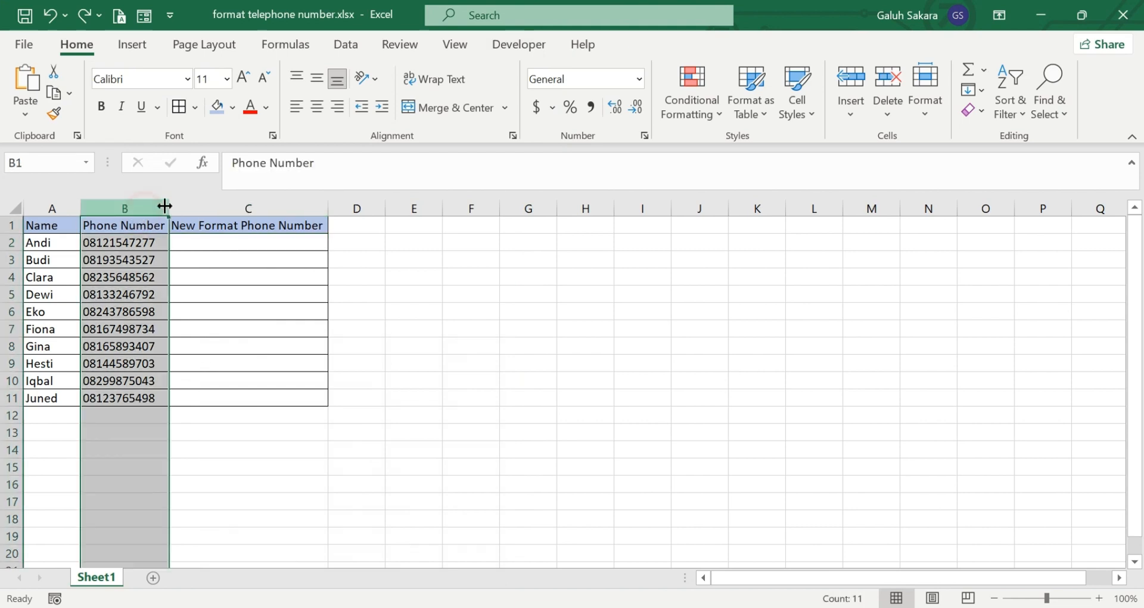
left_click(226, 206)
left_click(244, 242)
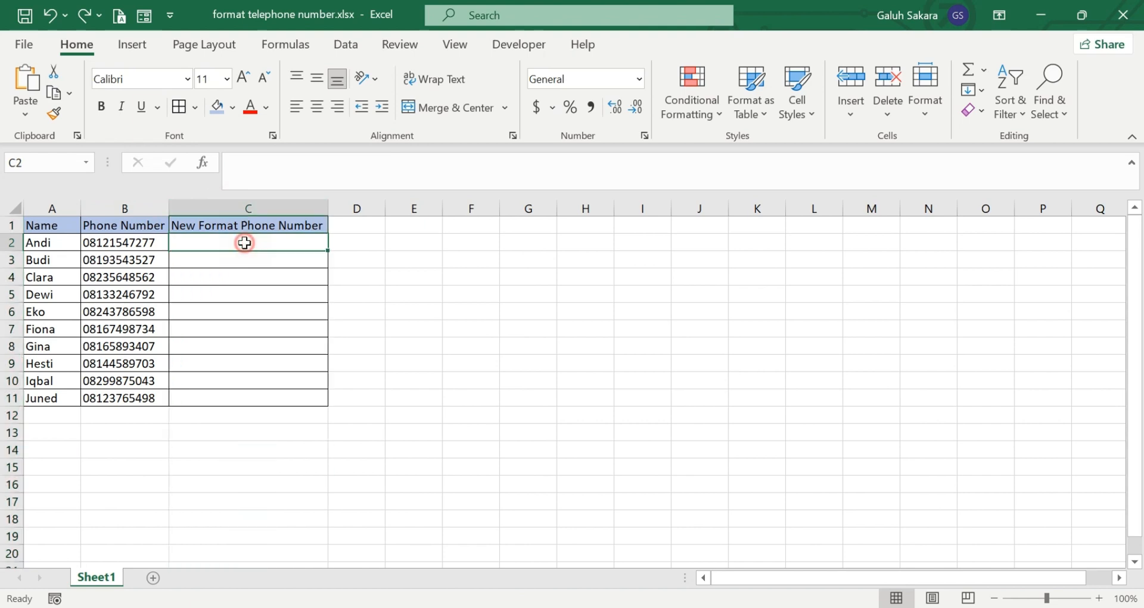
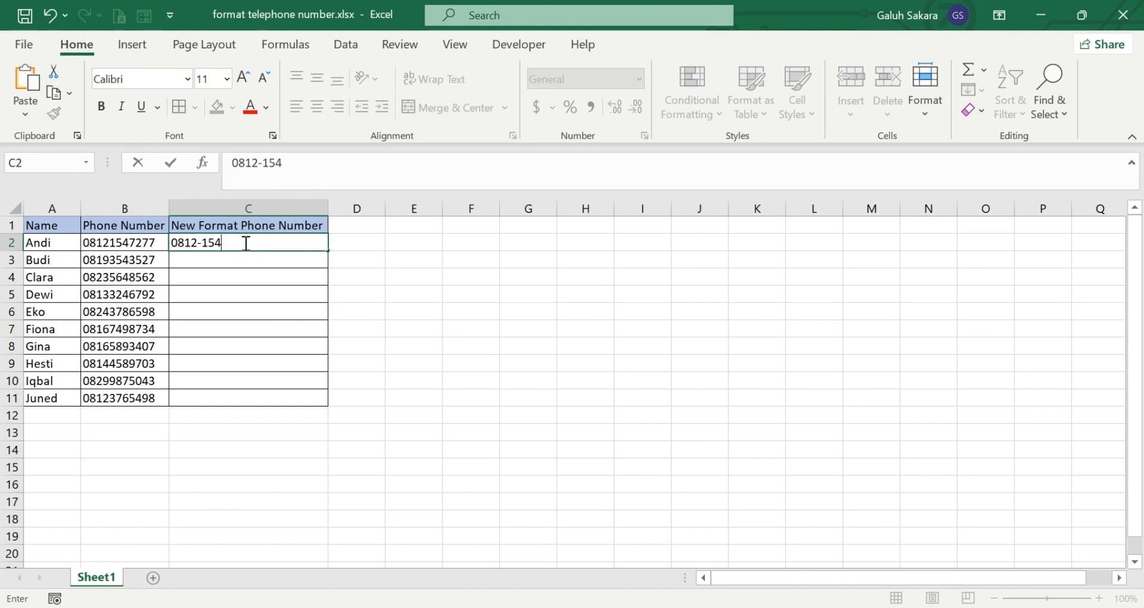
left_click(328, 321)
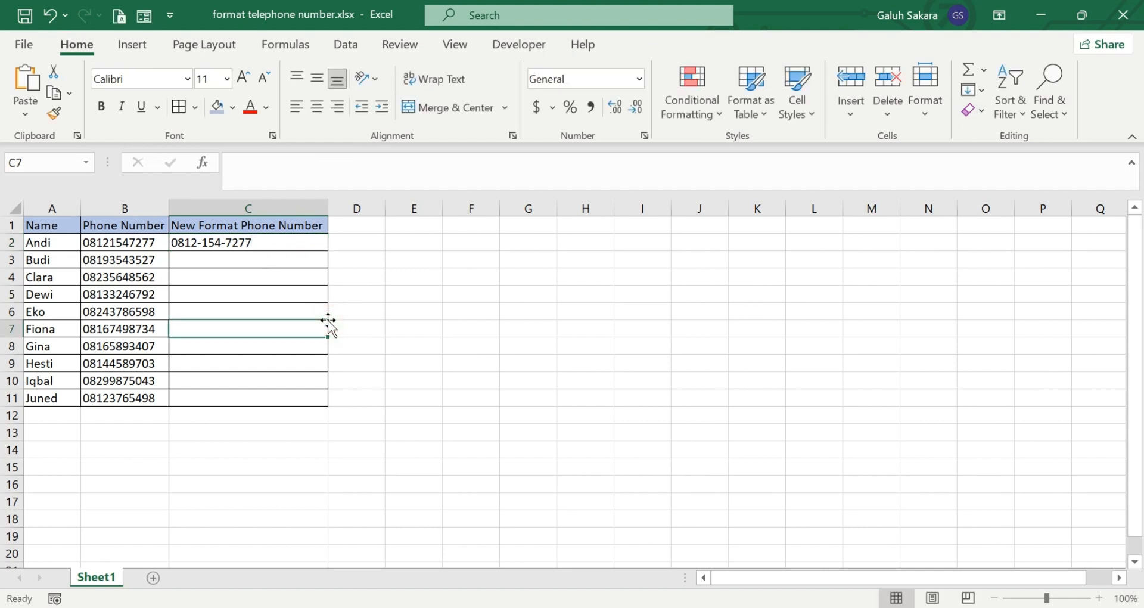
Use Flash Fill from C2 to populate the New Format Phone Number column, and compare it with the original numbers in column B.
left_click(276, 239)
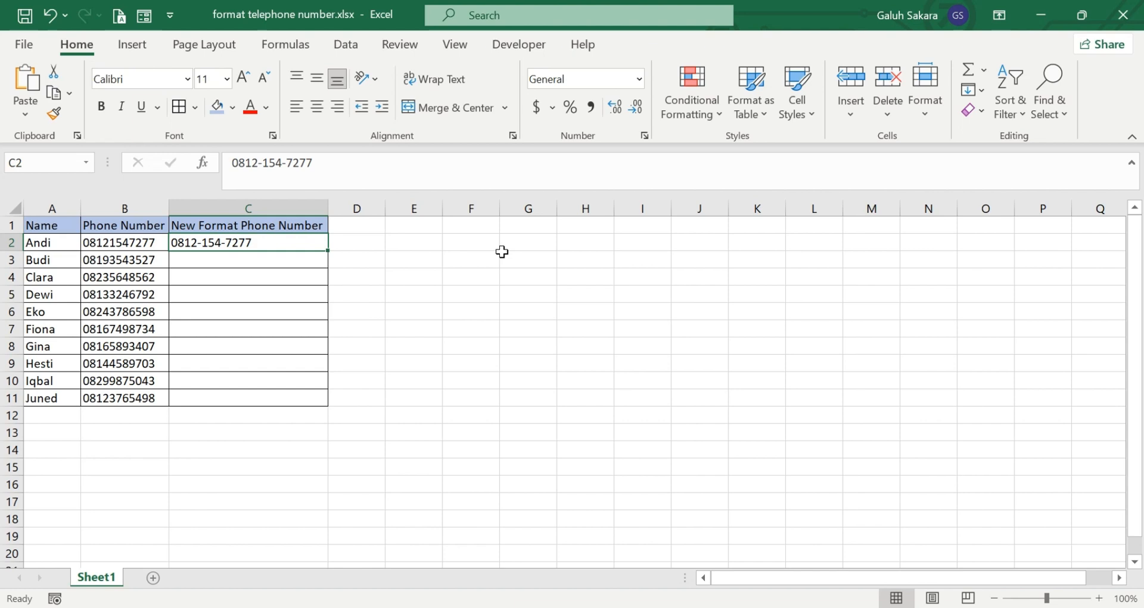
left_click(980, 94)
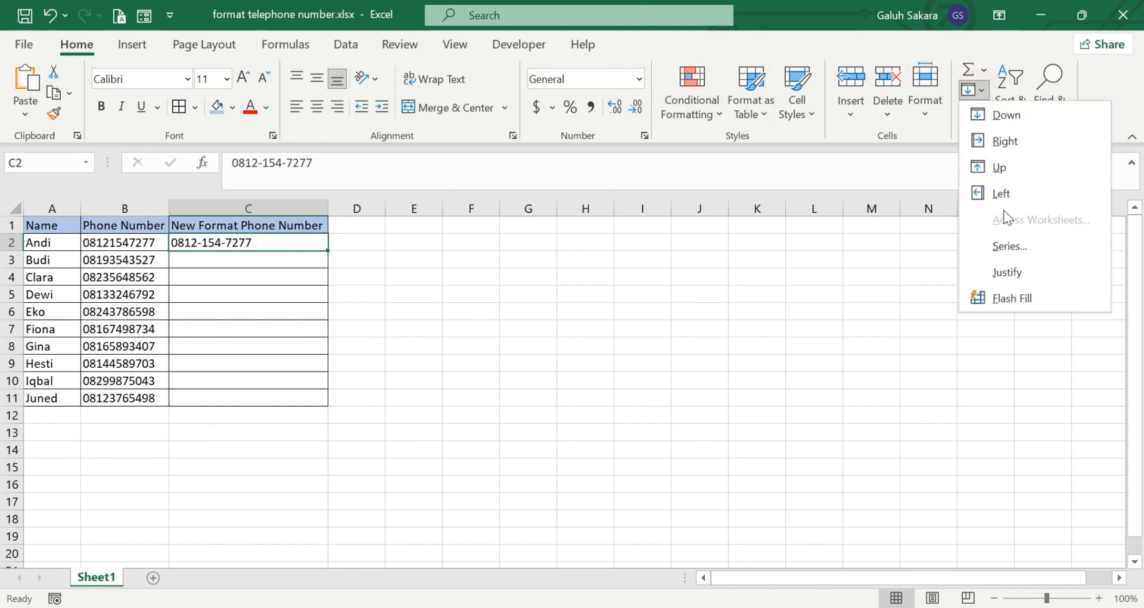
left_click(1009, 295)
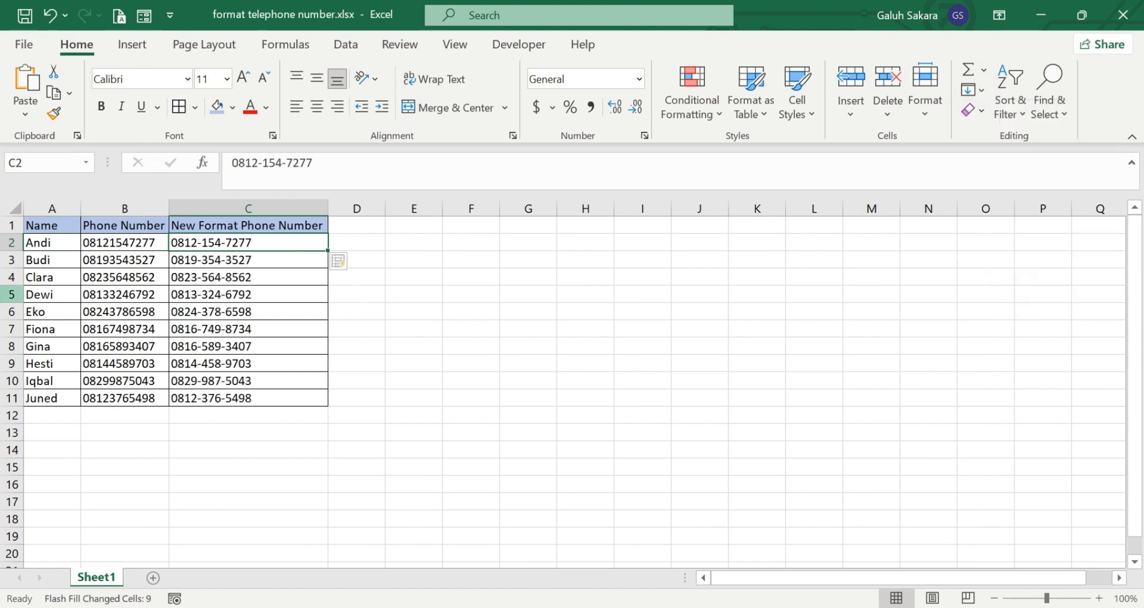
left_click_drag(141, 242, 159, 398)
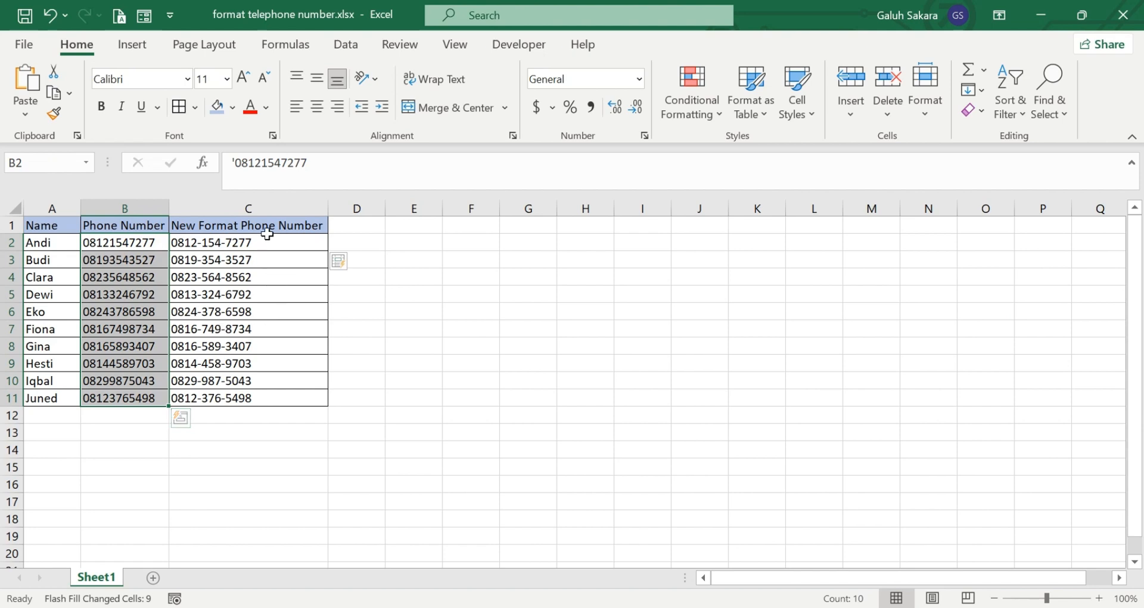
left_click_drag(267, 241, 295, 393)
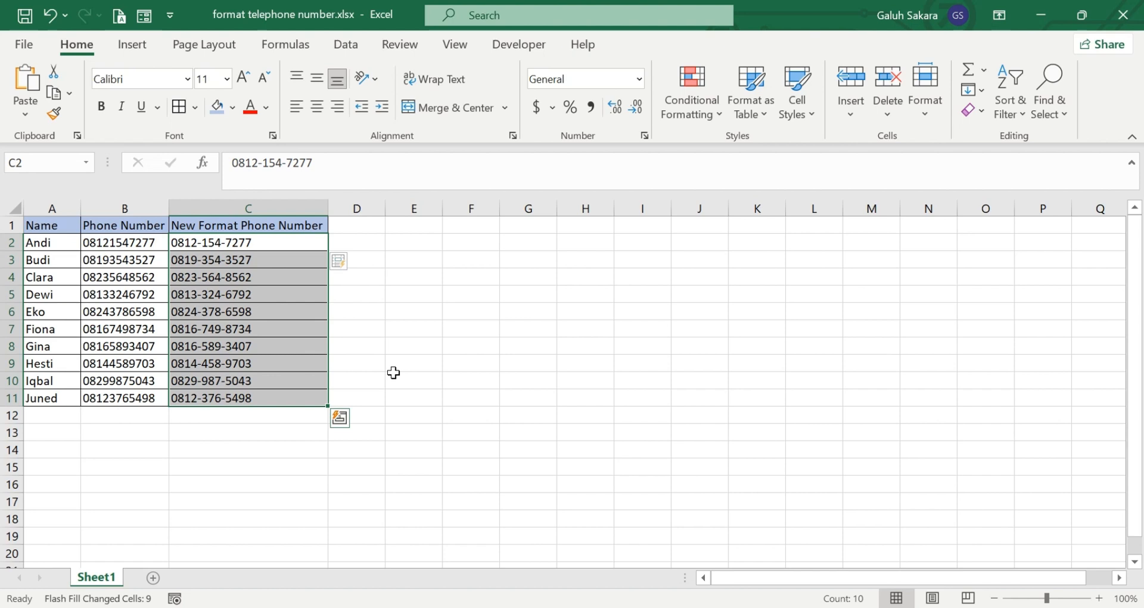
left_click(368, 294)
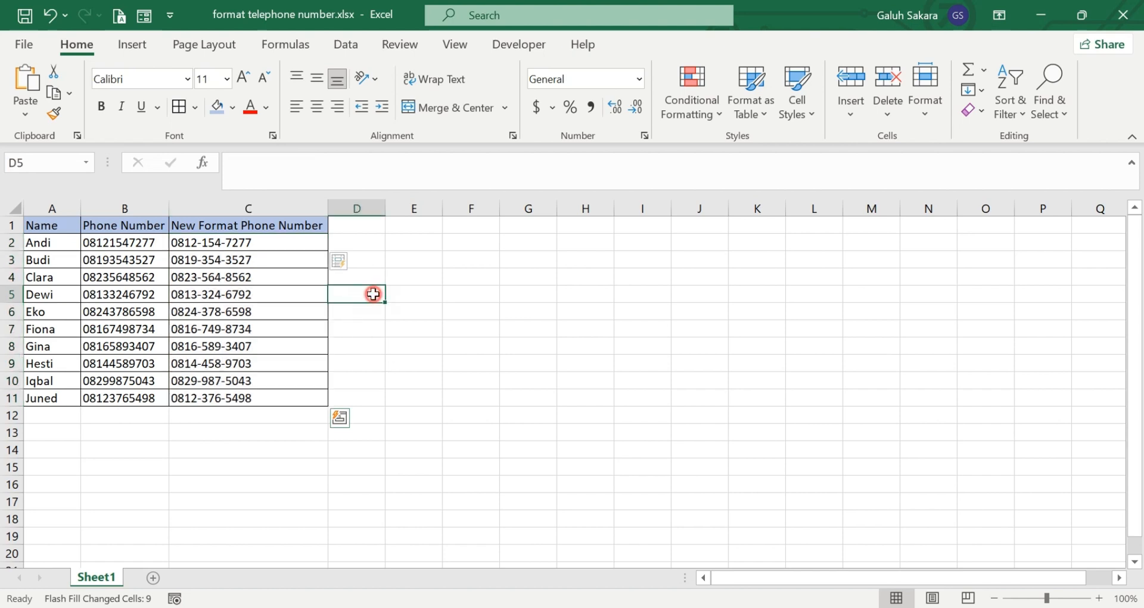
left_click(265, 242)
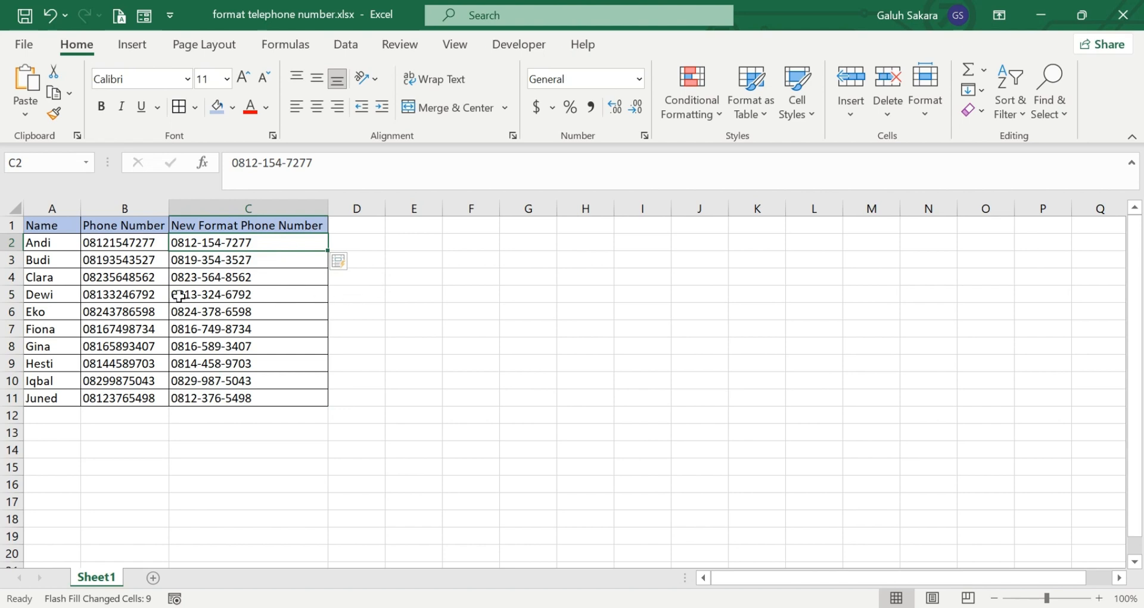
Append an extra digit 5 to the phone number in B7, and remove that digit again.
left_click(168, 328)
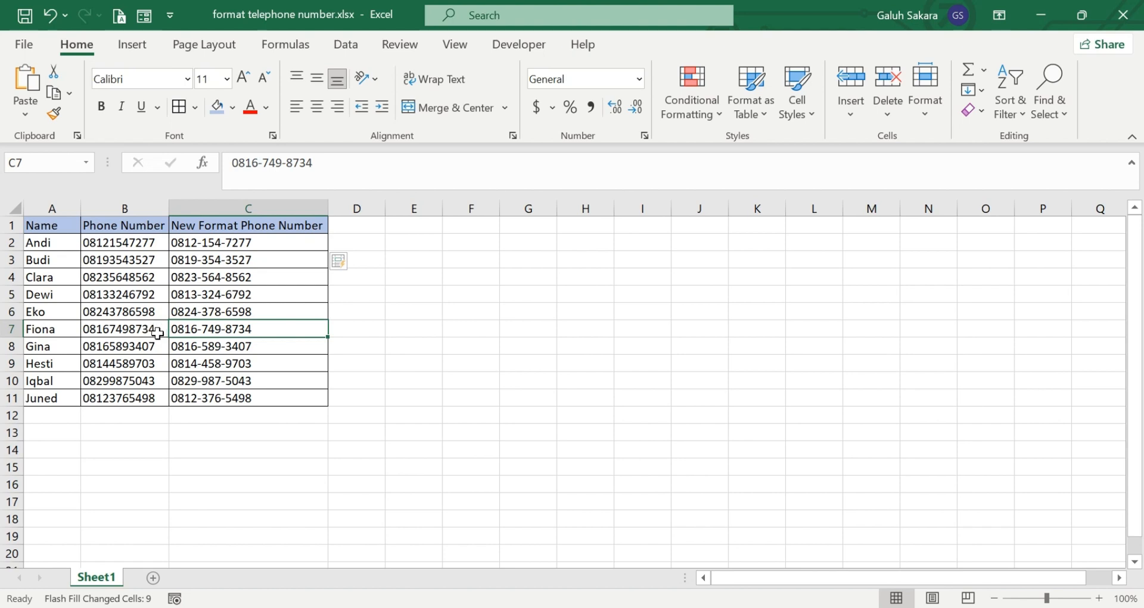
double_click(159, 330)
type("5")
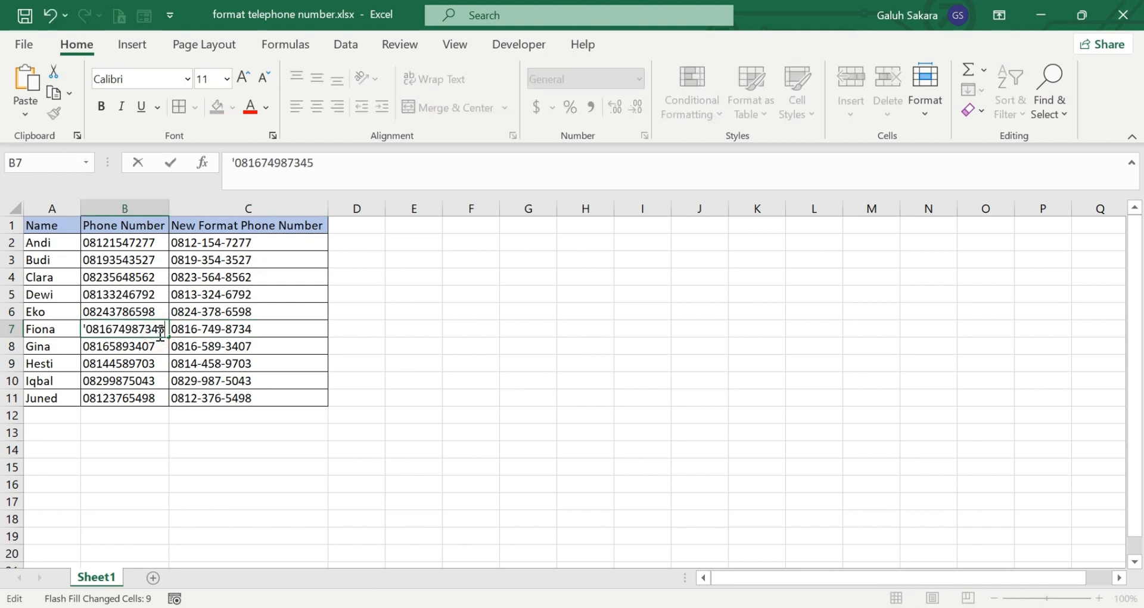
key("Return")
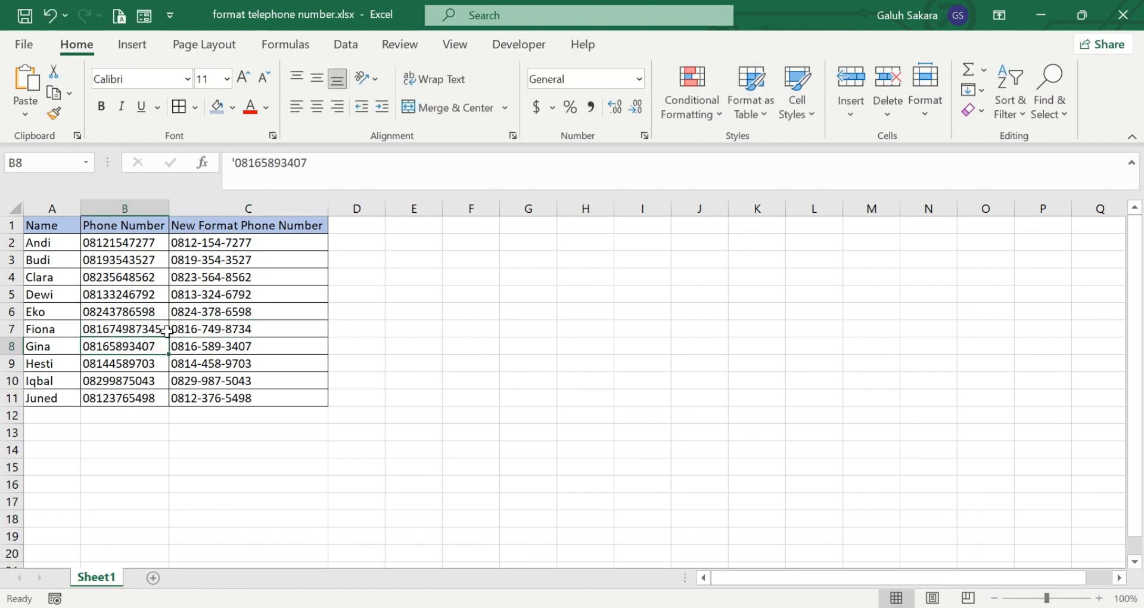
double_click(162, 327)
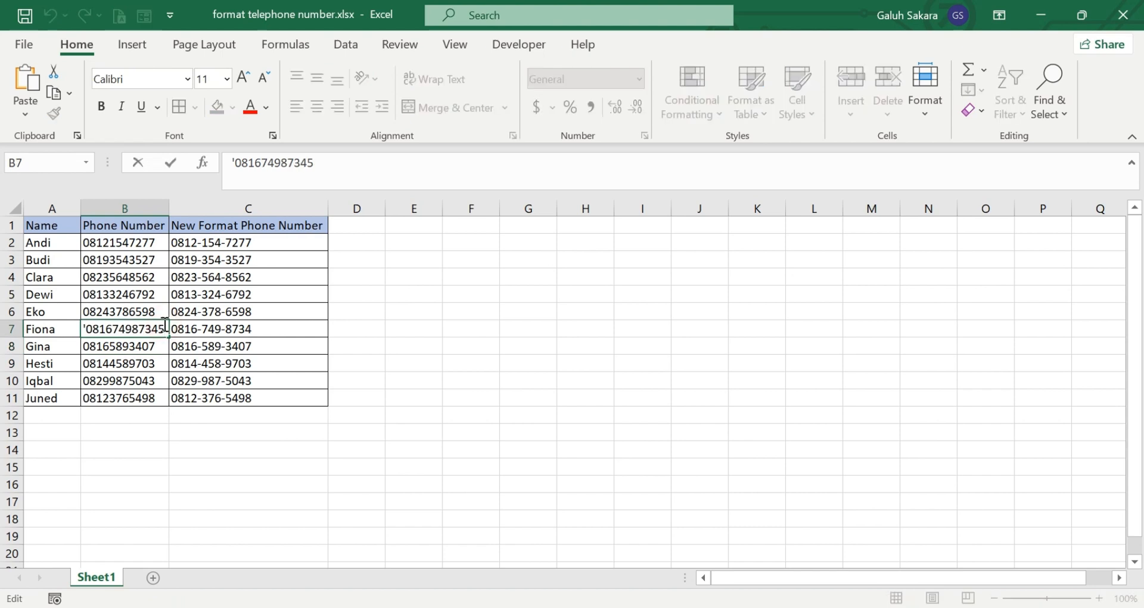
key("BackSpace")
key("Return")
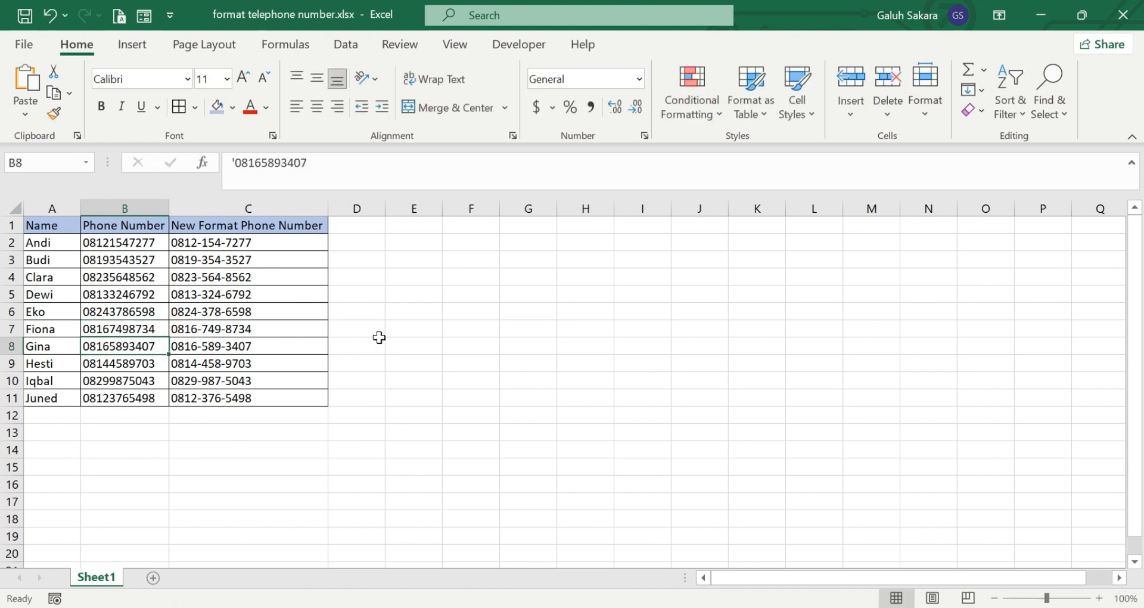
Undo both edits to B7 and the Flash Fill in the New Format Phone Number column.
key("ctrl+z")
key("ctrl+z")
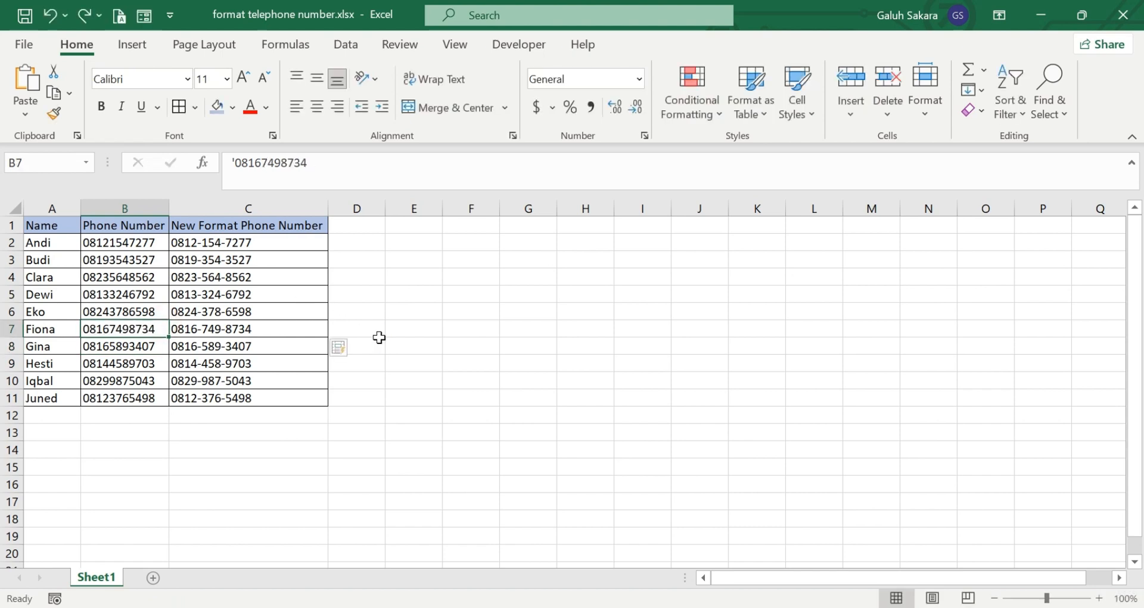
key("ctrl+z")
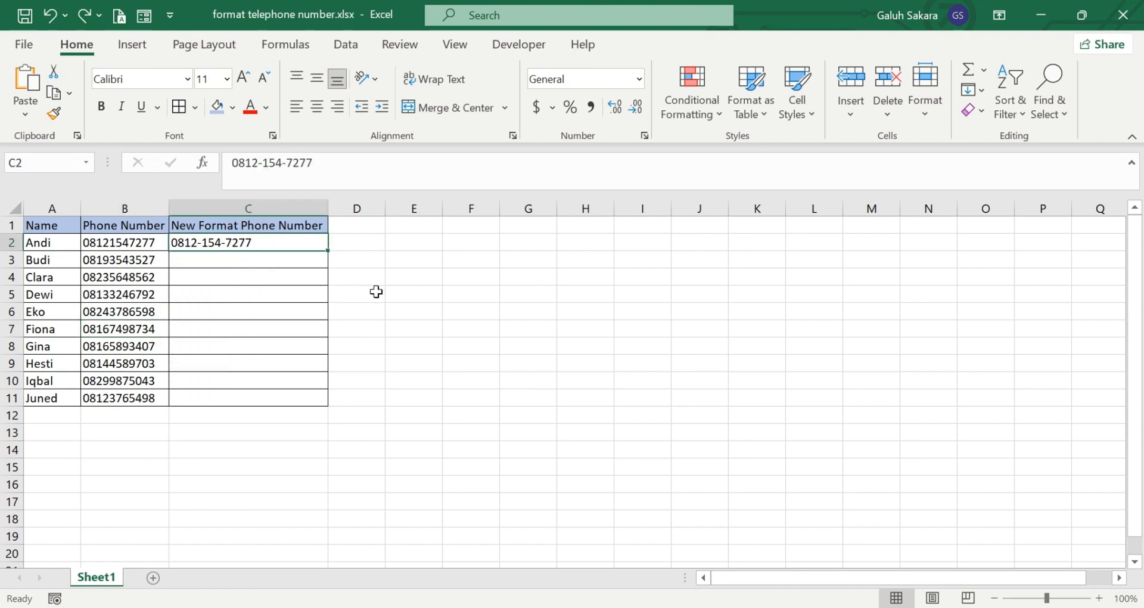
Flash Fill the blank cells C3:C11 from C3, following the hyphenated example in C2.
left_click(314, 263)
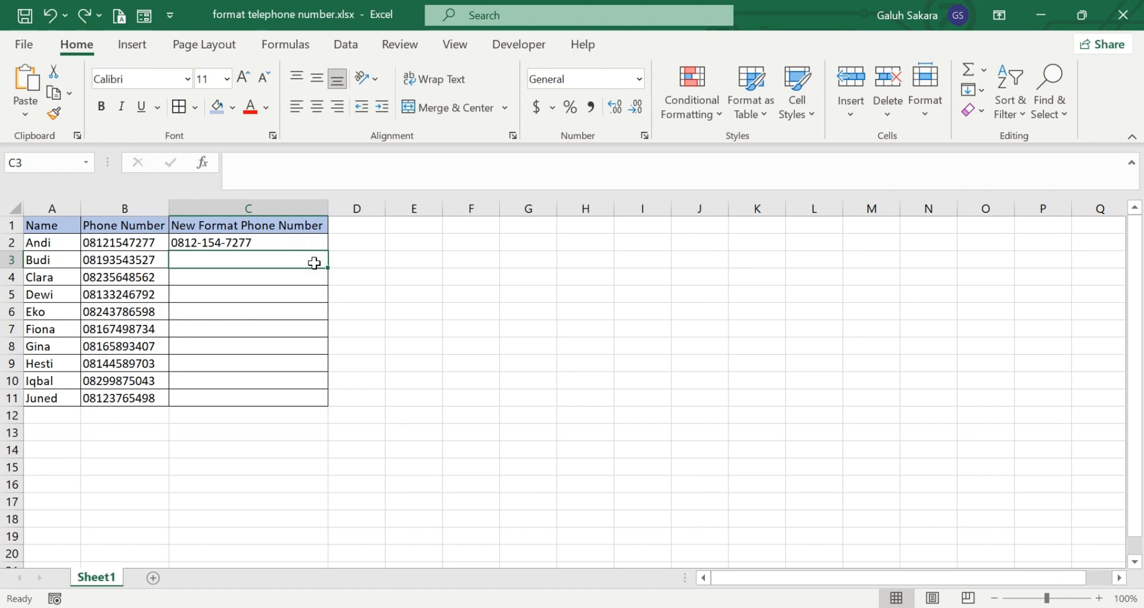
key("ctrl+e")
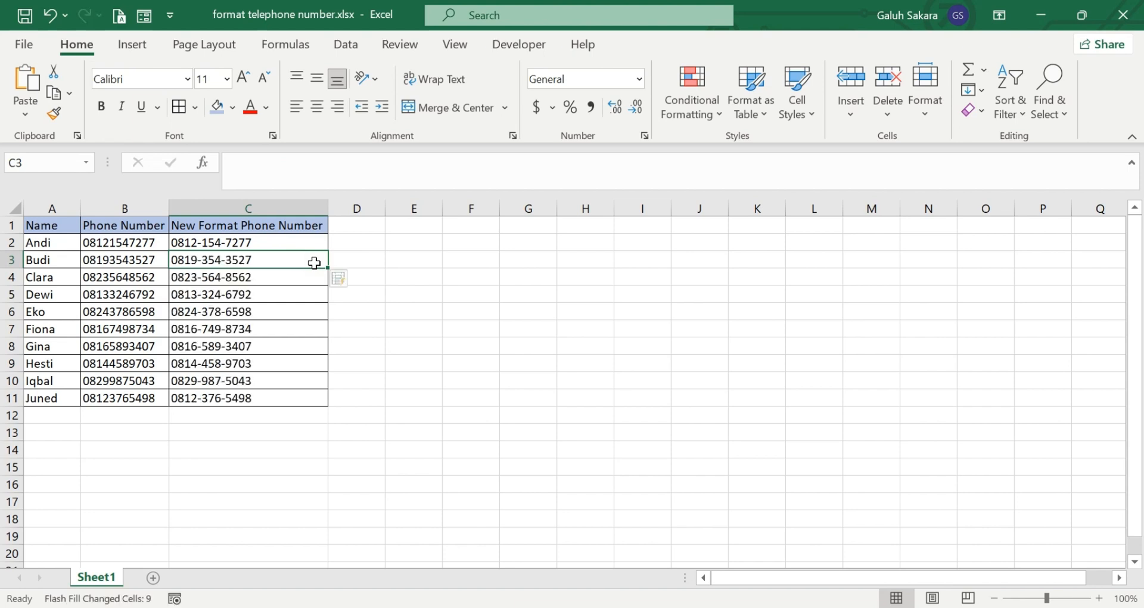
left_click(433, 327)
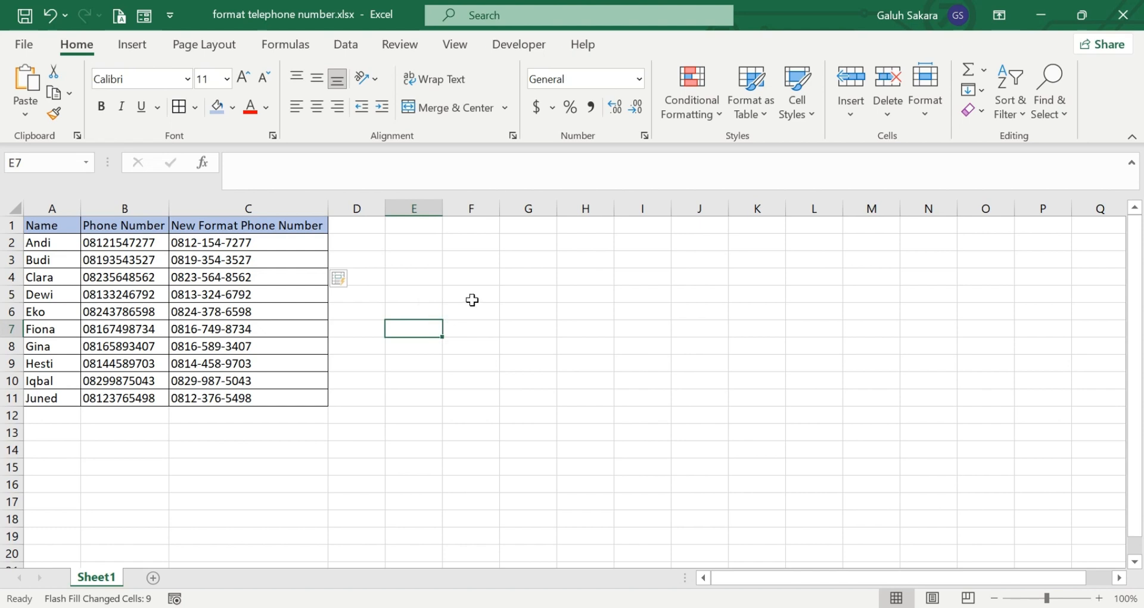
left_click(377, 231)
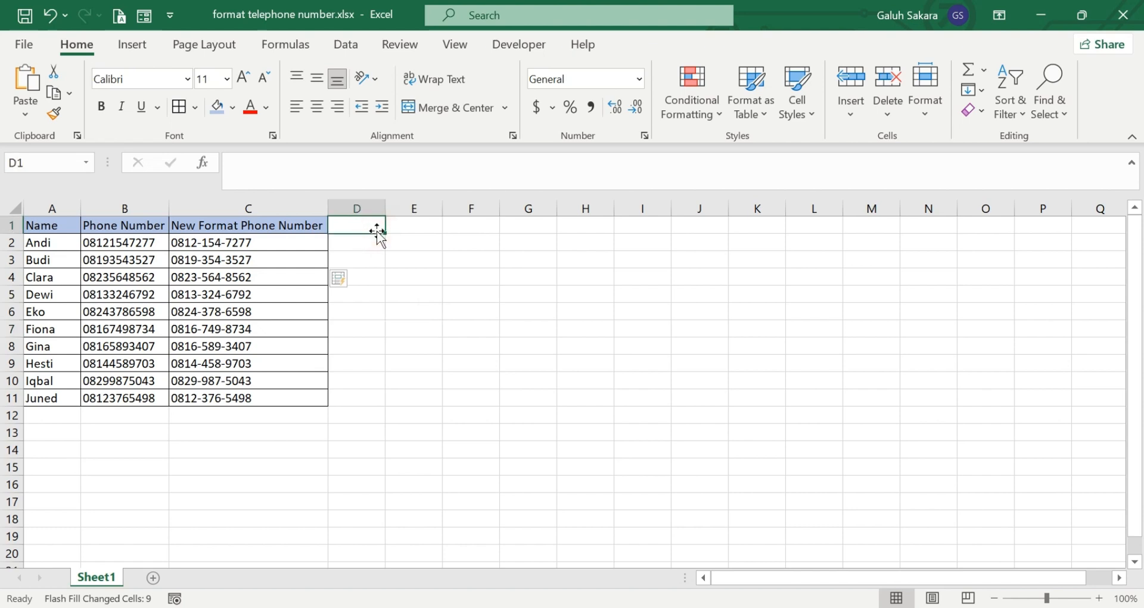
left_click(374, 294)
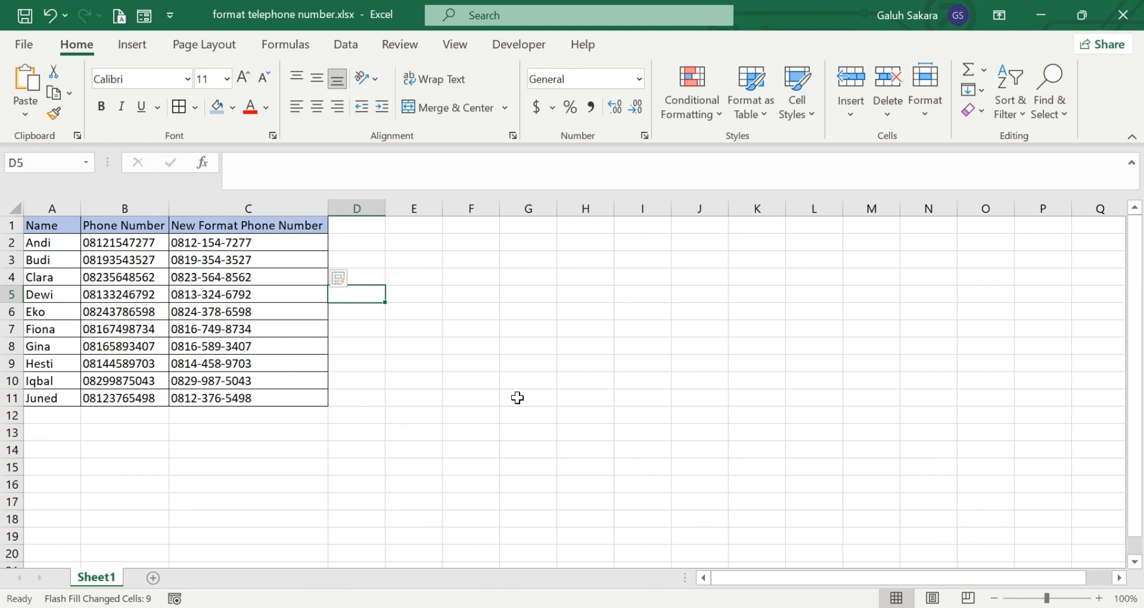
left_click(411, 607)
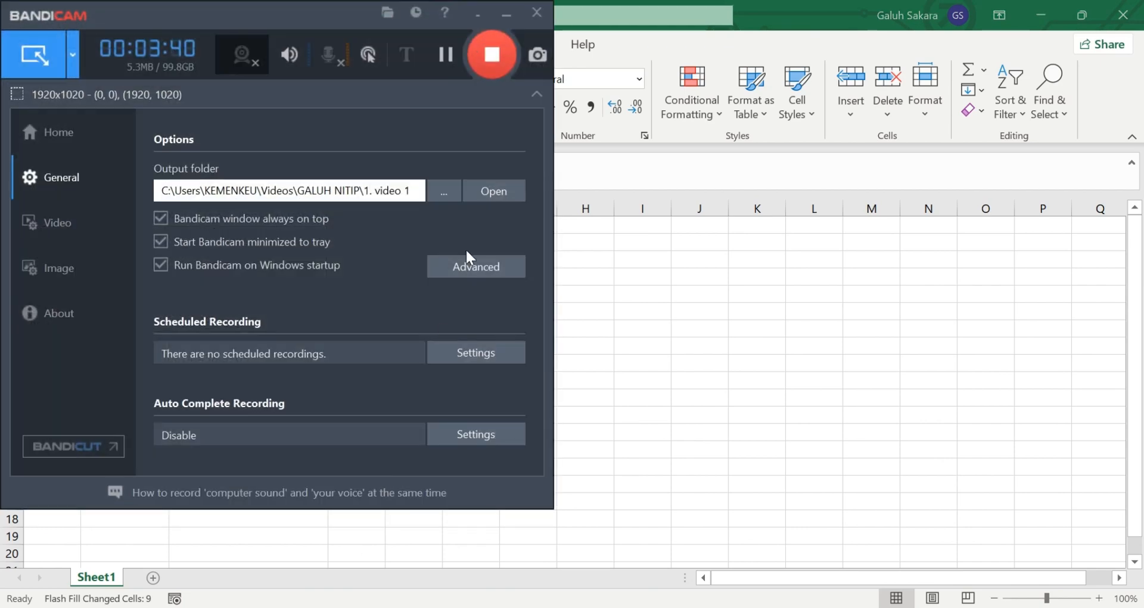